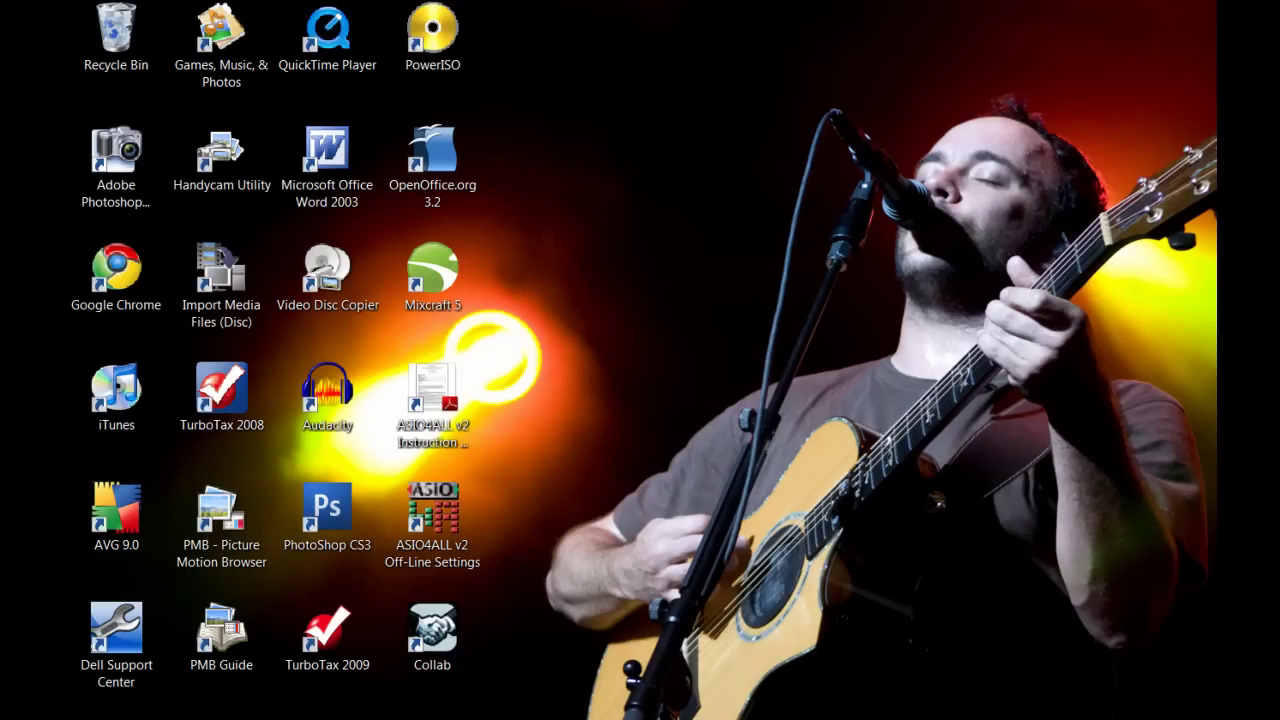
Step: Copy the AutoTuneVST file from C:\Program Files\Antares Audio Technologies\Auto-Tune 5 VST
key("super")
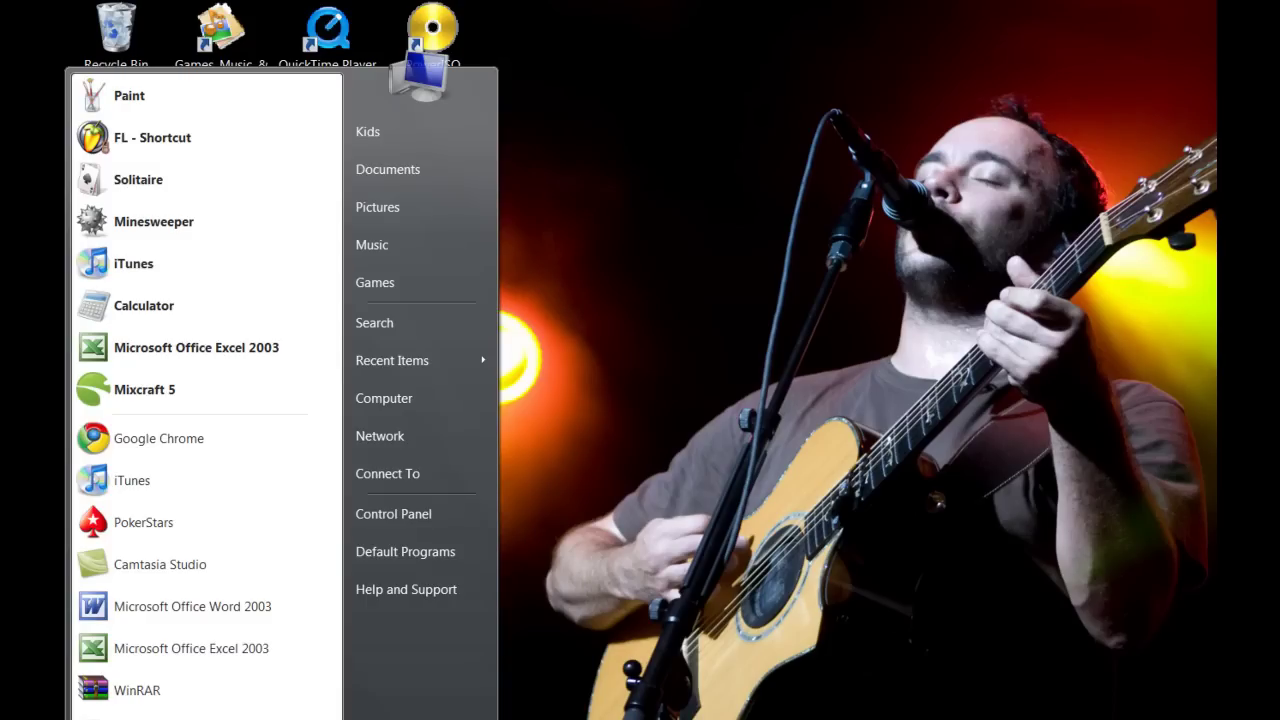
left_click(452, 397)
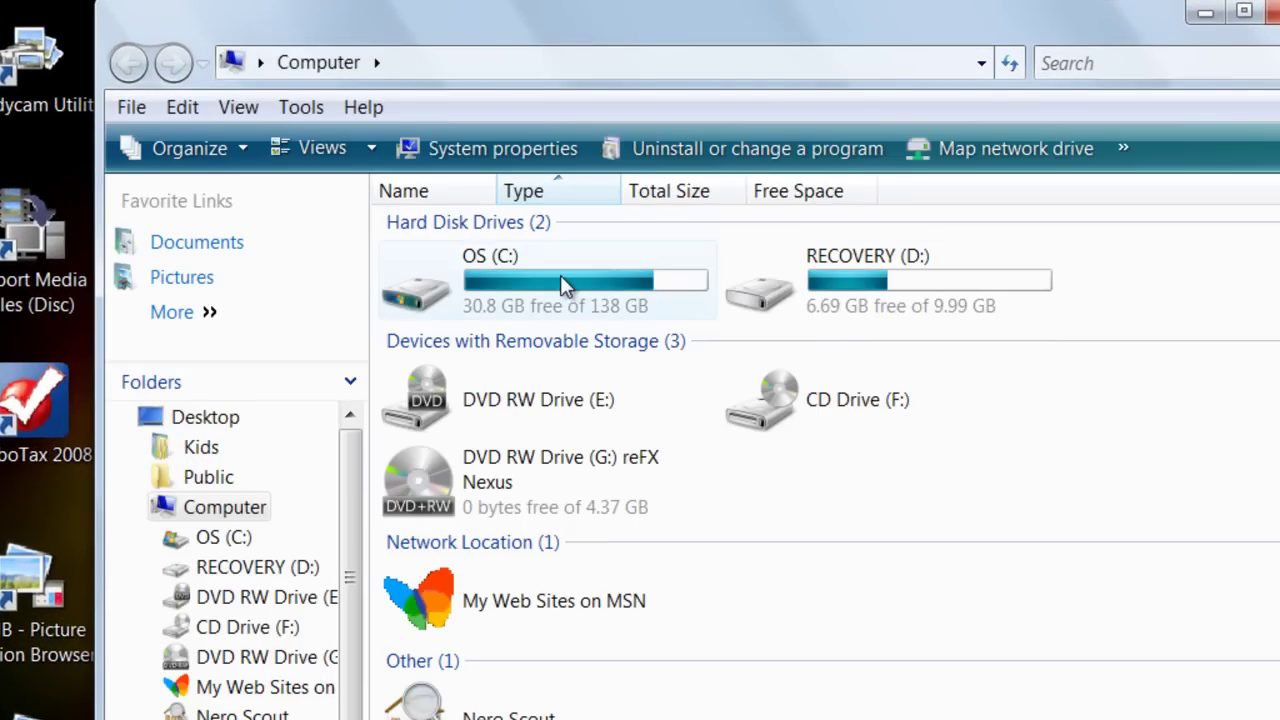
double_click(551, 280)
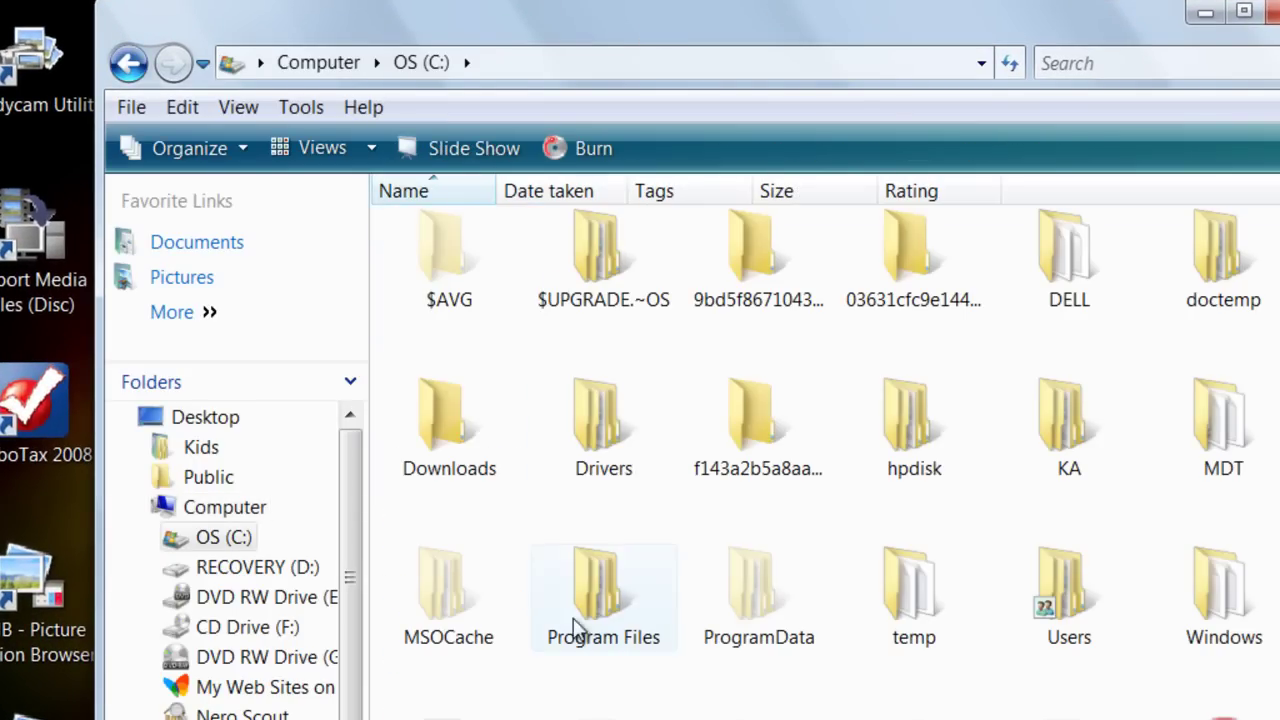
scroll(663, 571, "down", 2)
double_click(632, 394)
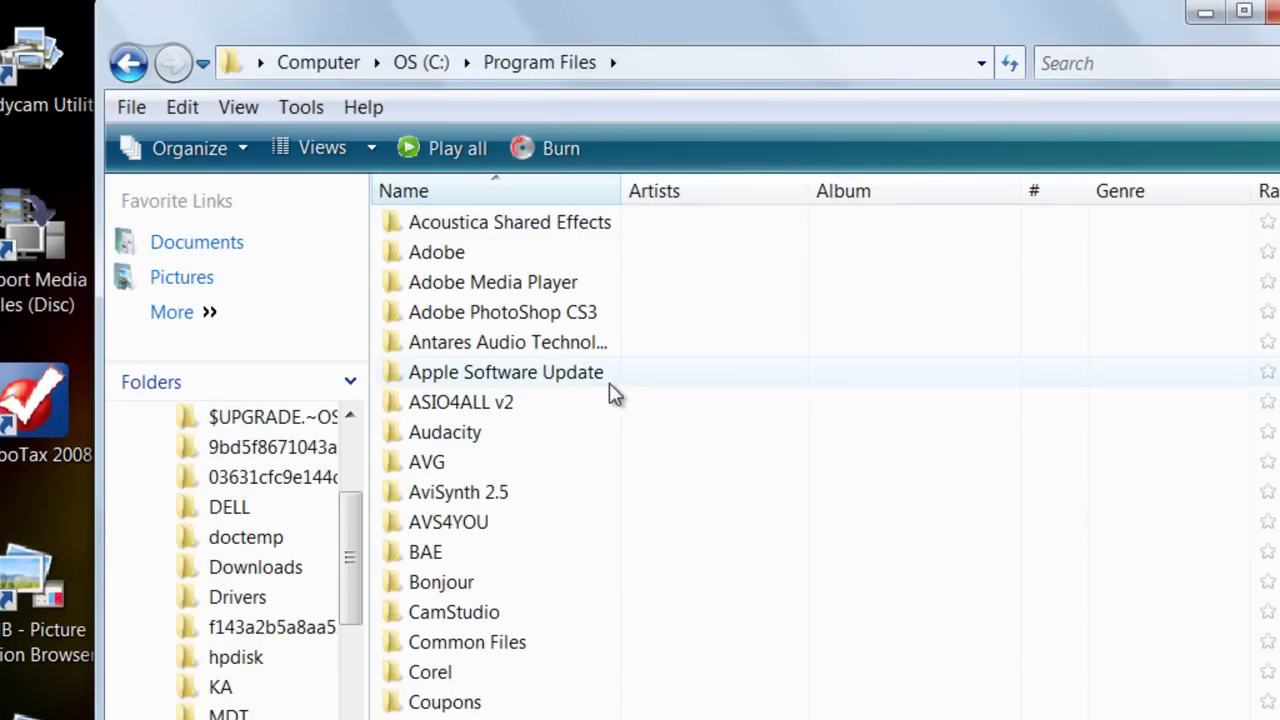
mouse_move(460, 348)
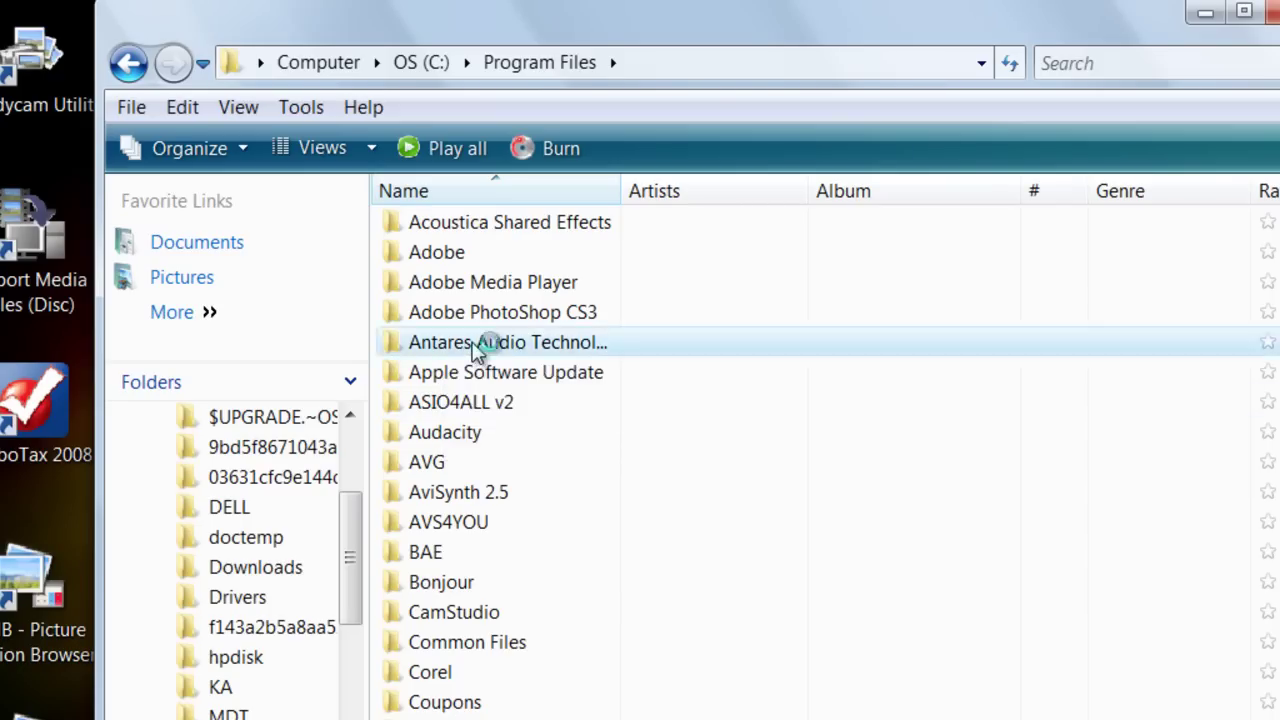
double_click(480, 345)
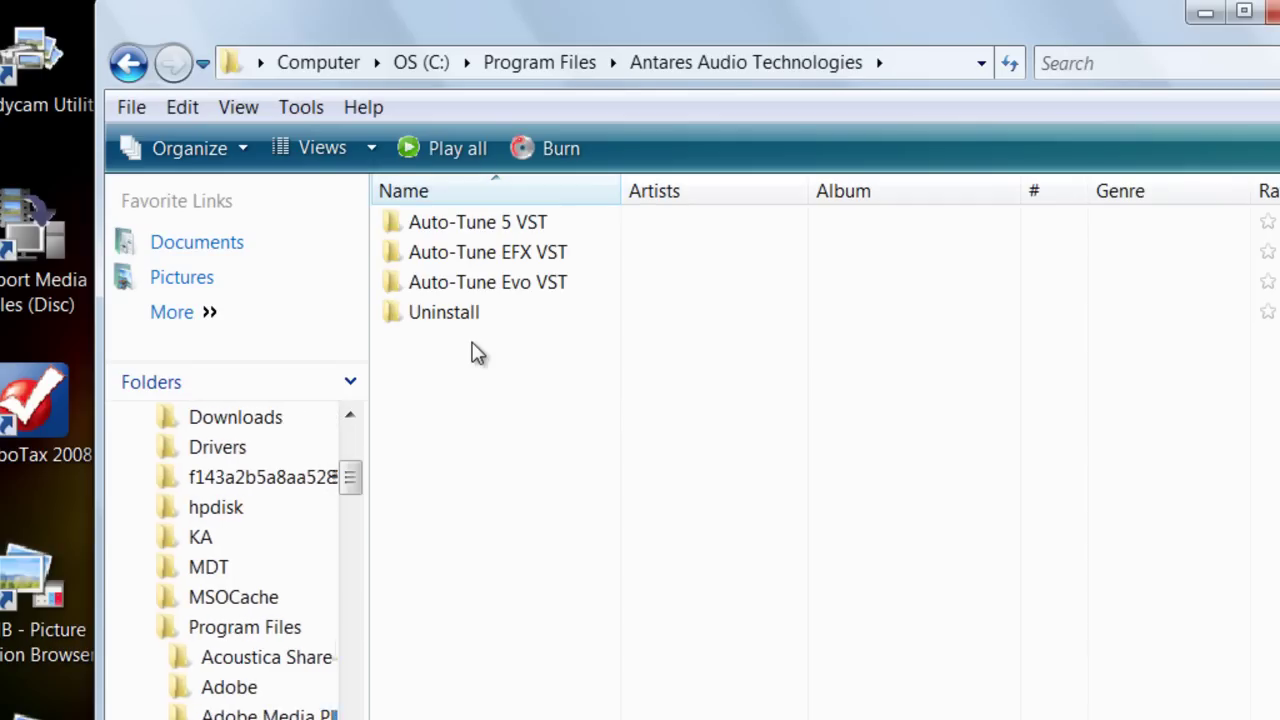
double_click(476, 233)
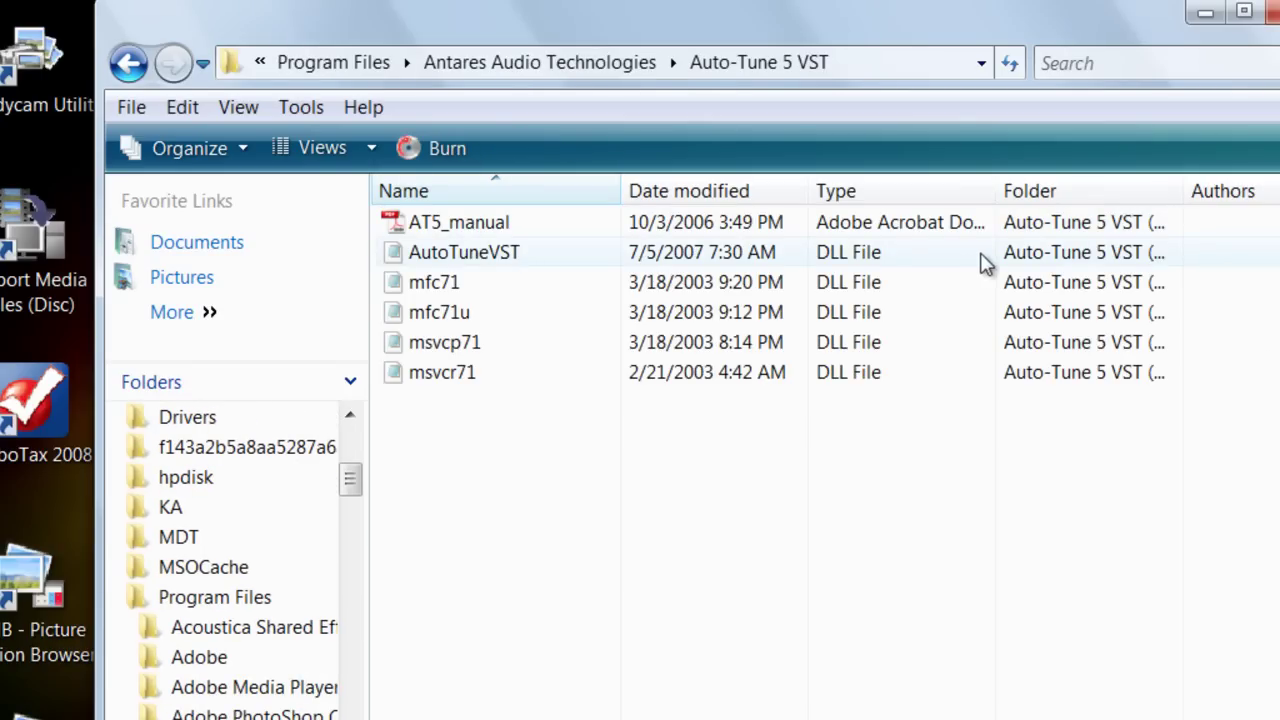
right_click(494, 251)
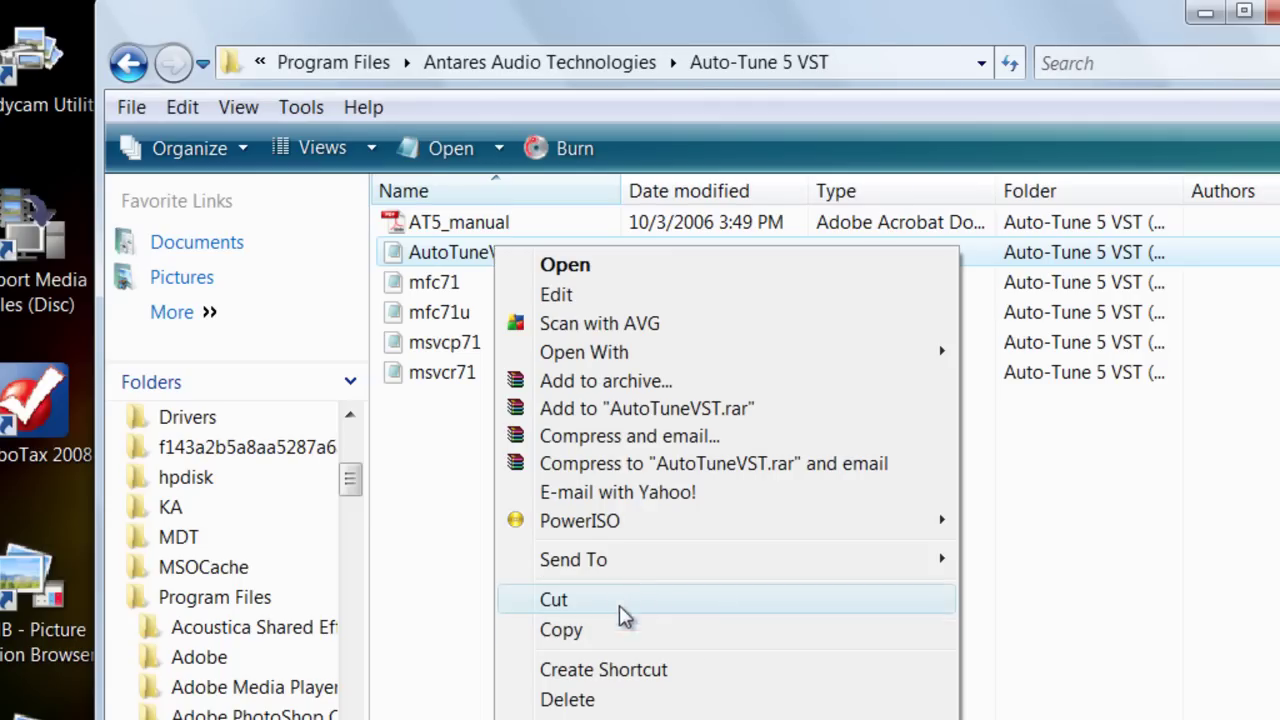
left_click(590, 632)
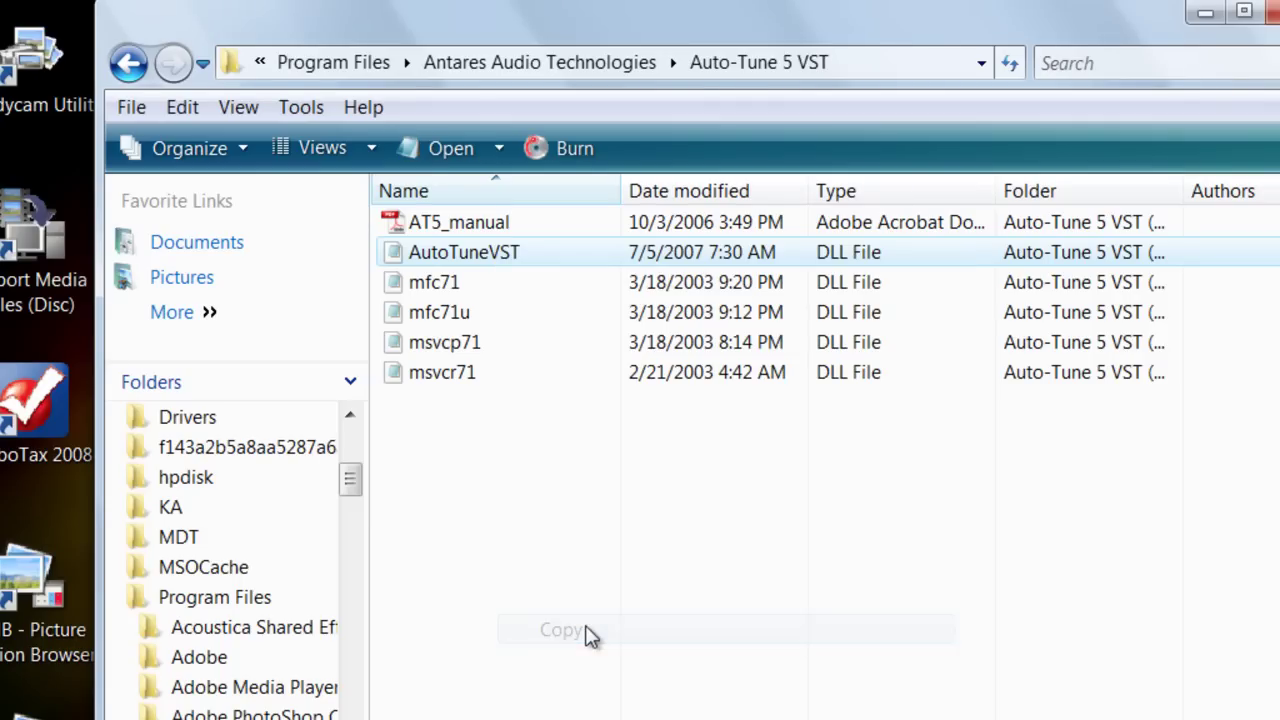
Step: Go back to Program Files and open the Image-Line folder
left_click(127, 60)
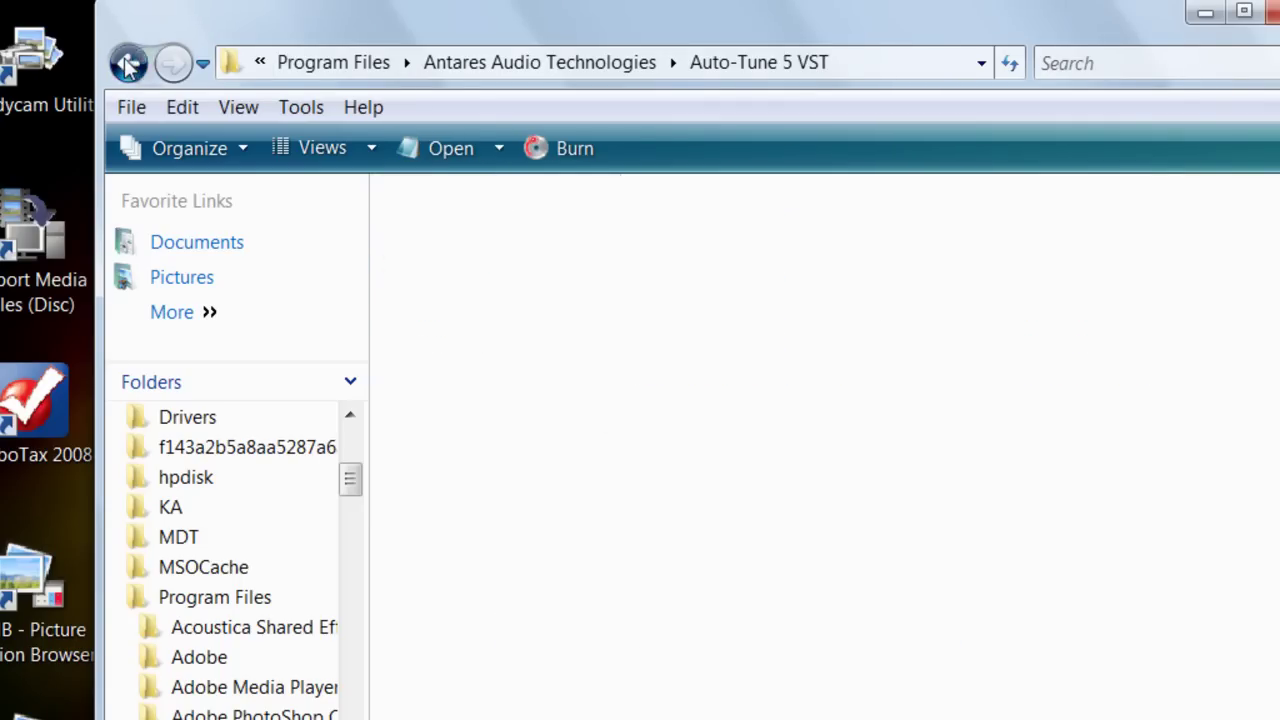
left_click(127, 60)
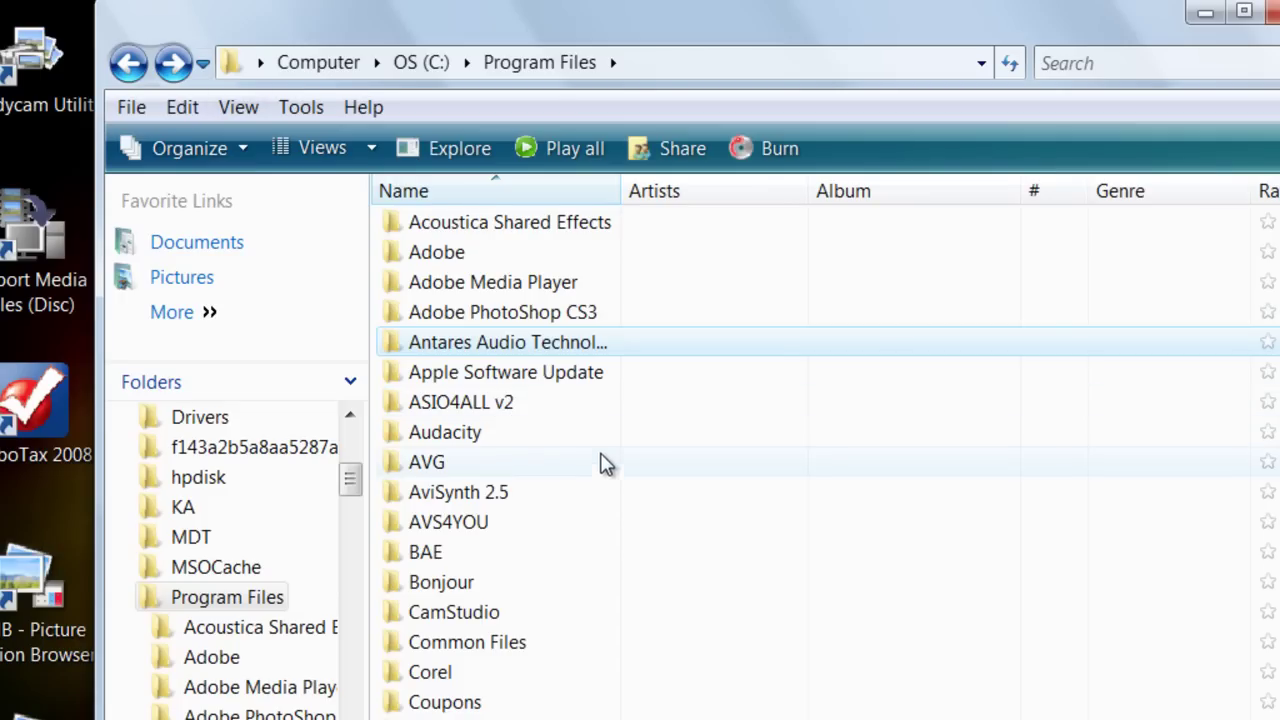
scroll(588, 338, "down", 2)
scroll(590, 338, "down", 2)
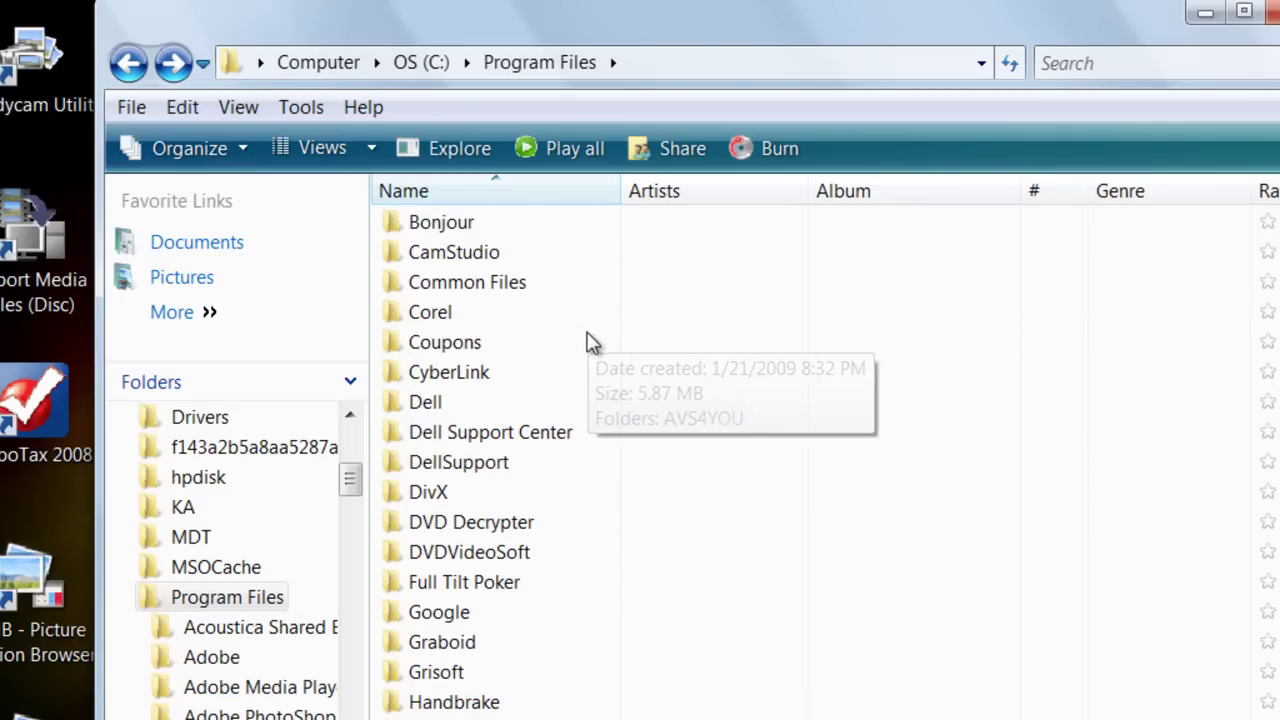
scroll(443, 705, "down", 1)
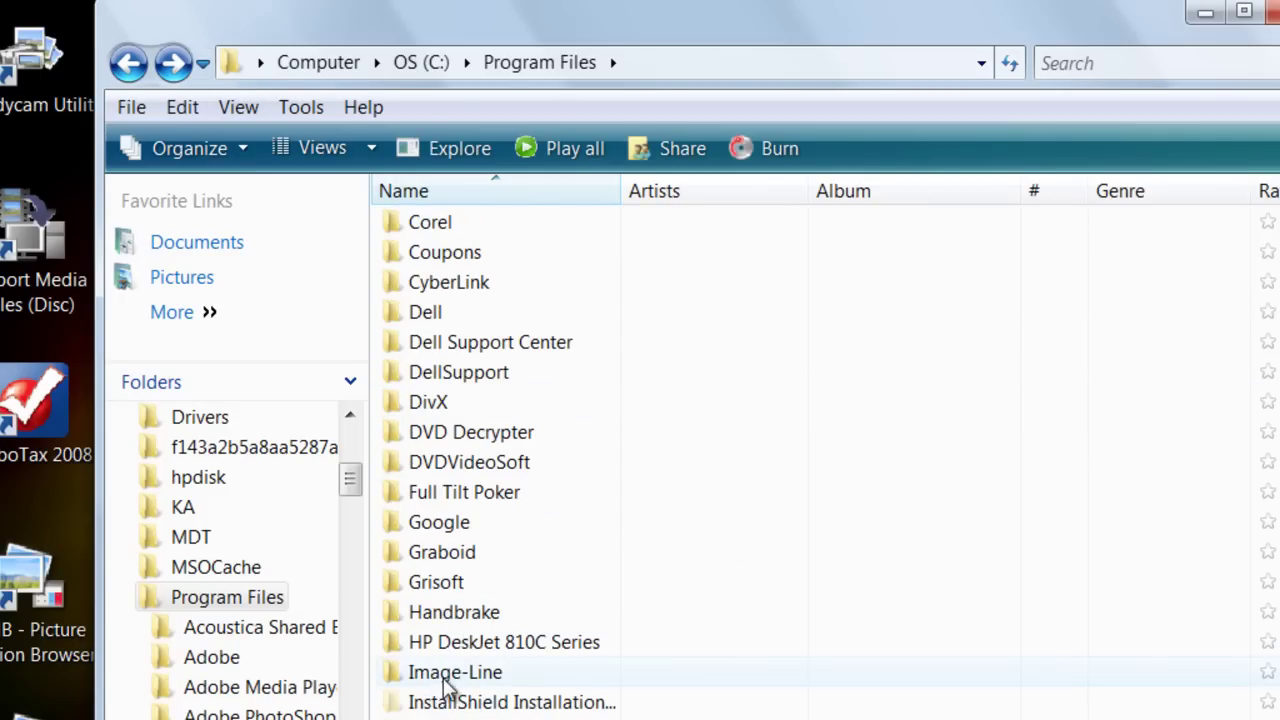
left_click(451, 674)
left_click(446, 674)
double_click(560, 674)
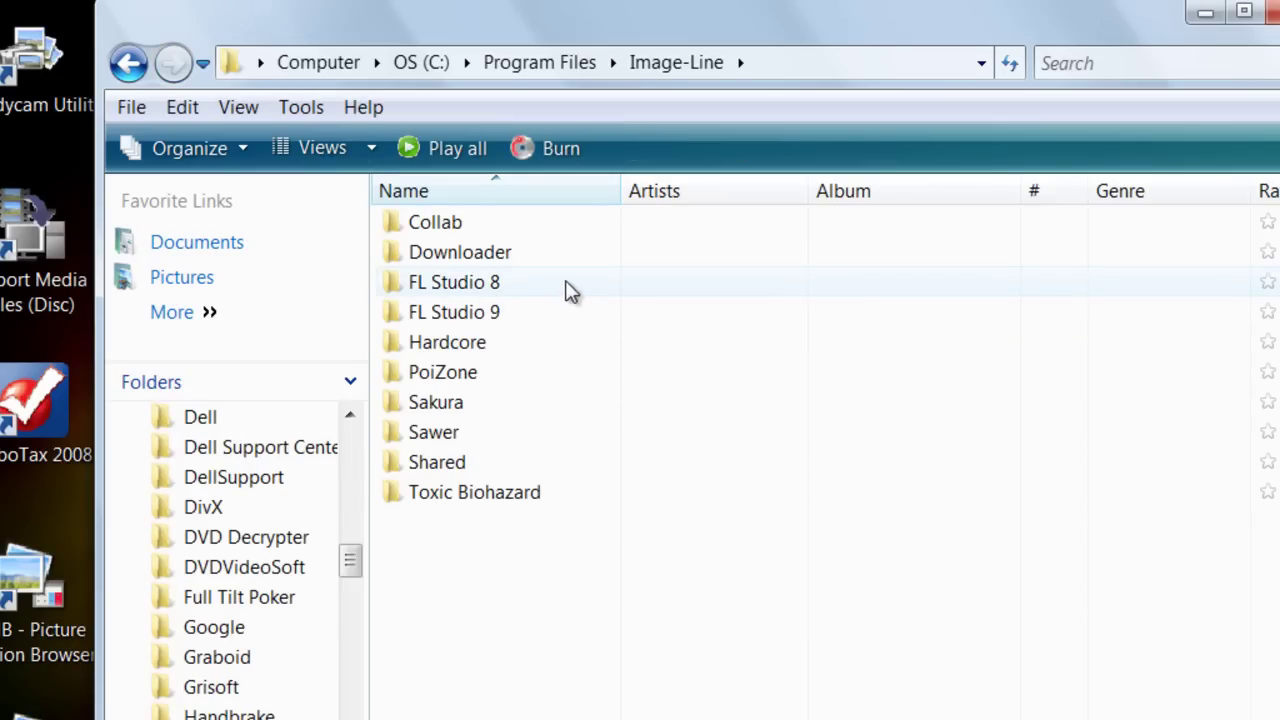
Step: Open FL Studio 8\Plugins\VST and confirm AutoTuneVST sits beside the Fruity plugins
double_click(566, 287)
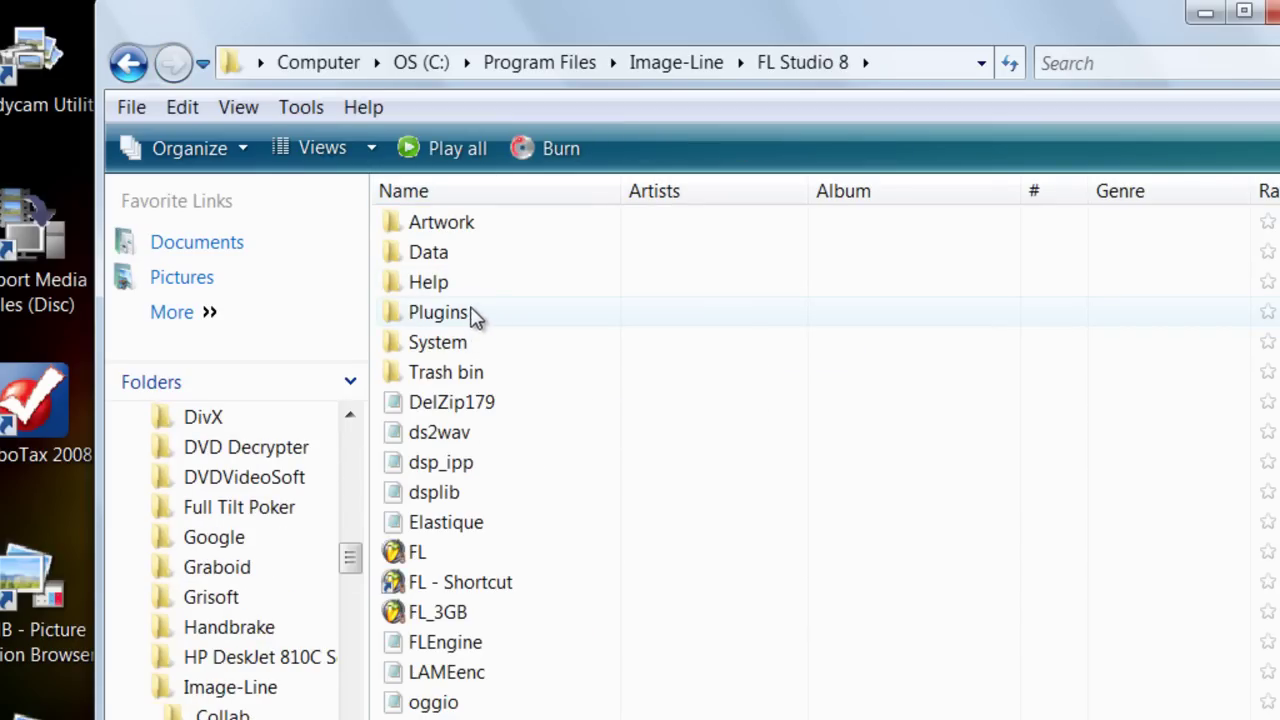
double_click(505, 314)
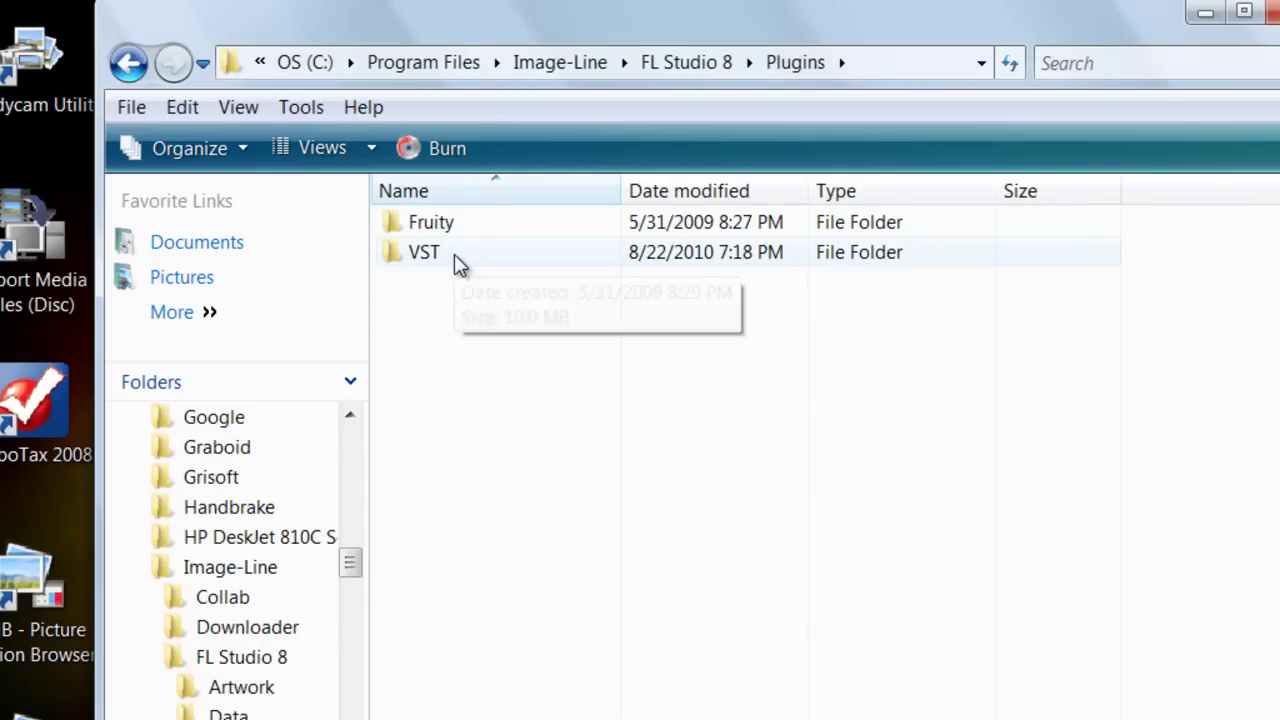
double_click(457, 262)
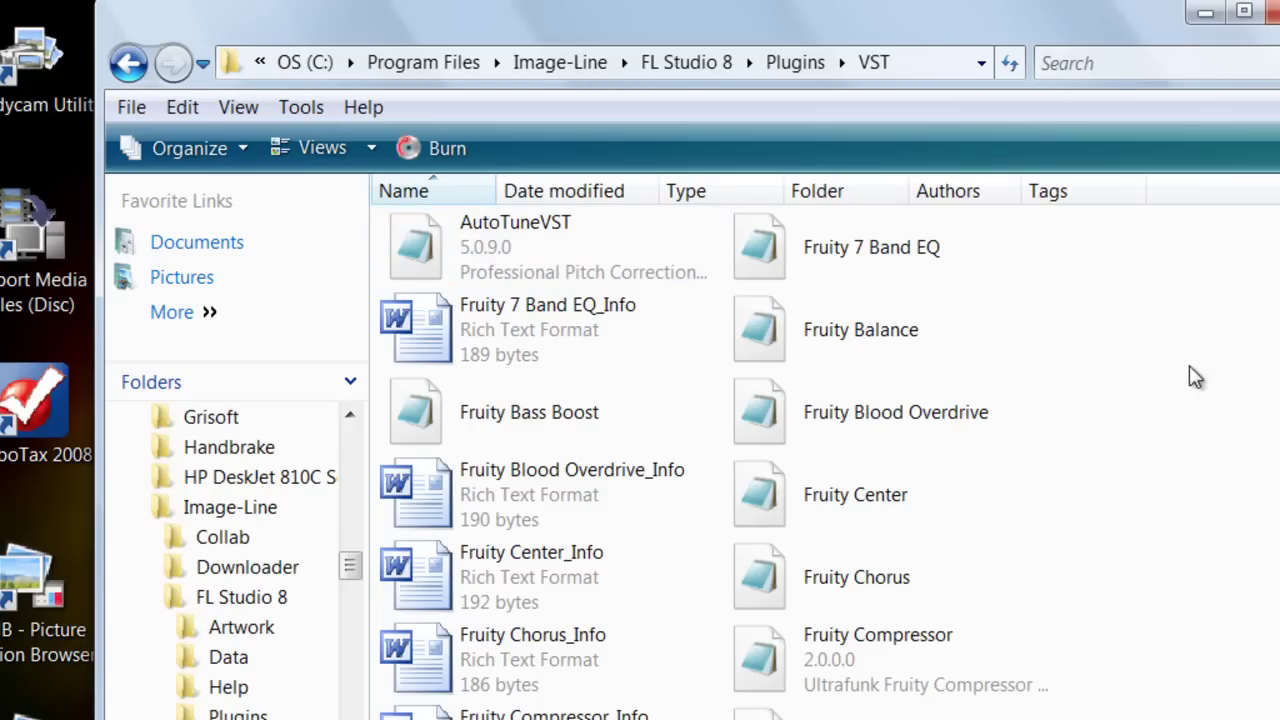
right_click(1156, 384)
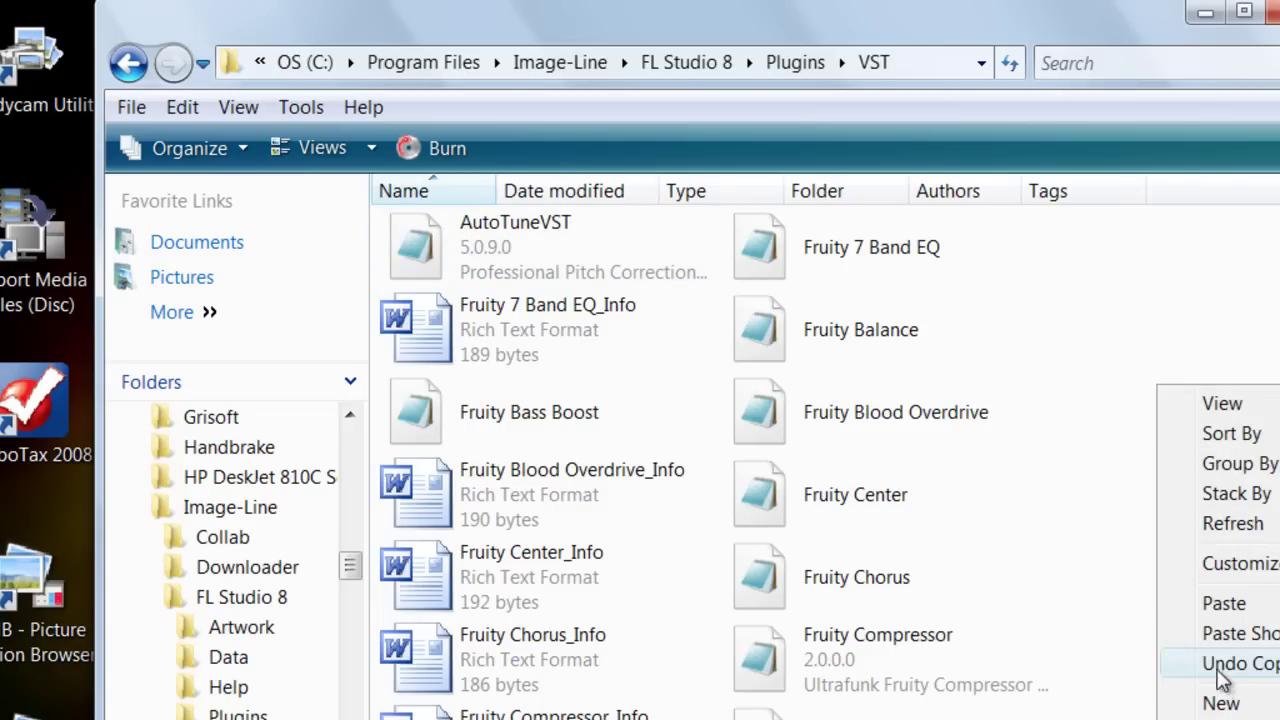
left_click(1147, 291)
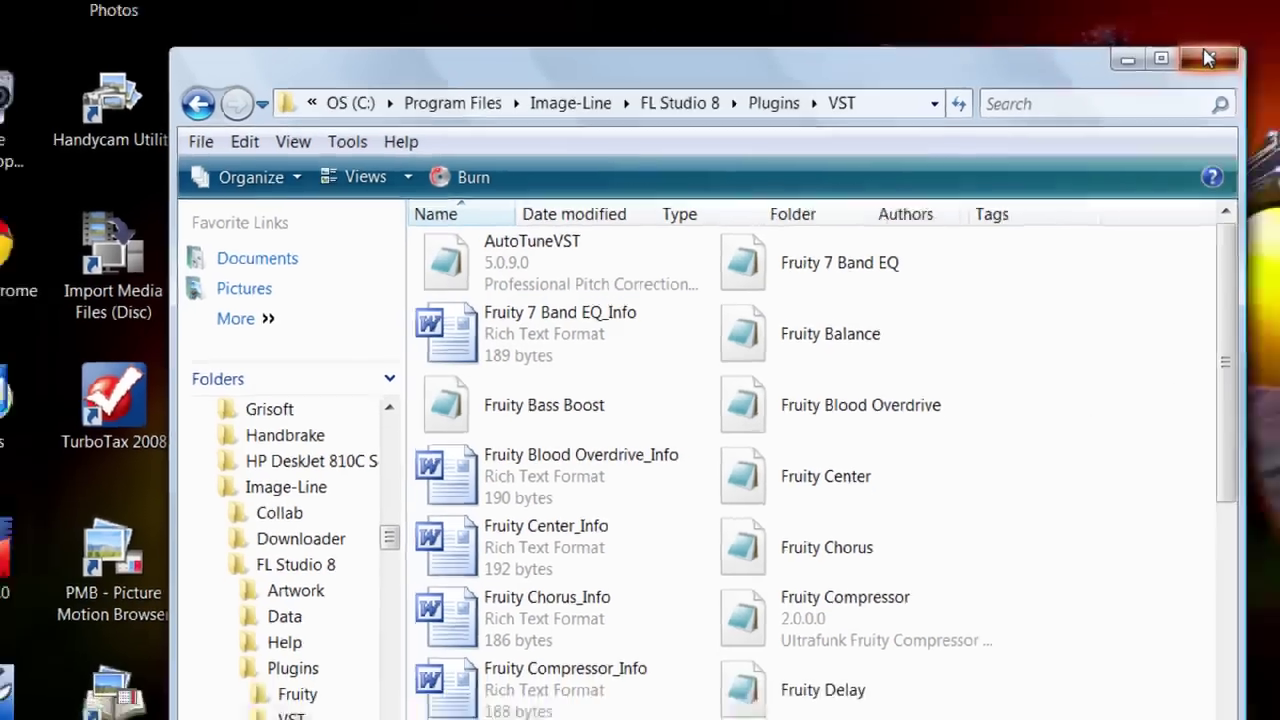
Step: Close Explorer and open the effect menu on the Master track's FX slot 1
left_click(1272, 12)
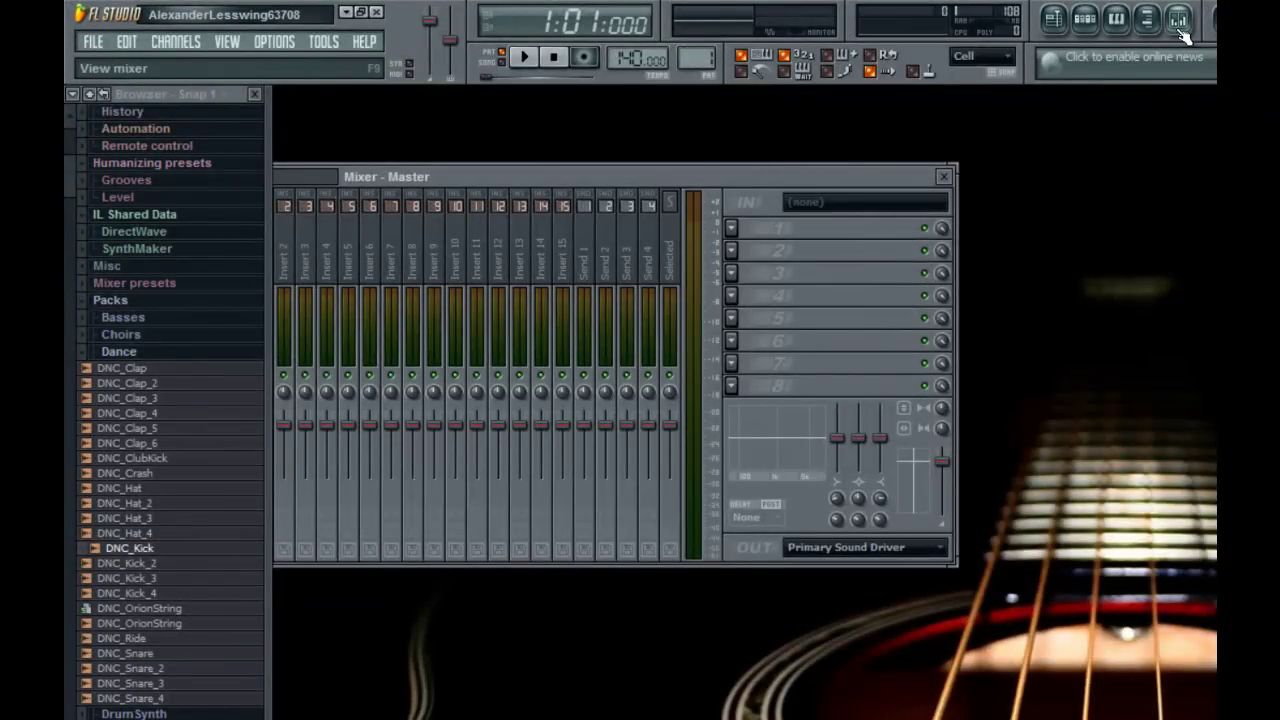
left_click(731, 229)
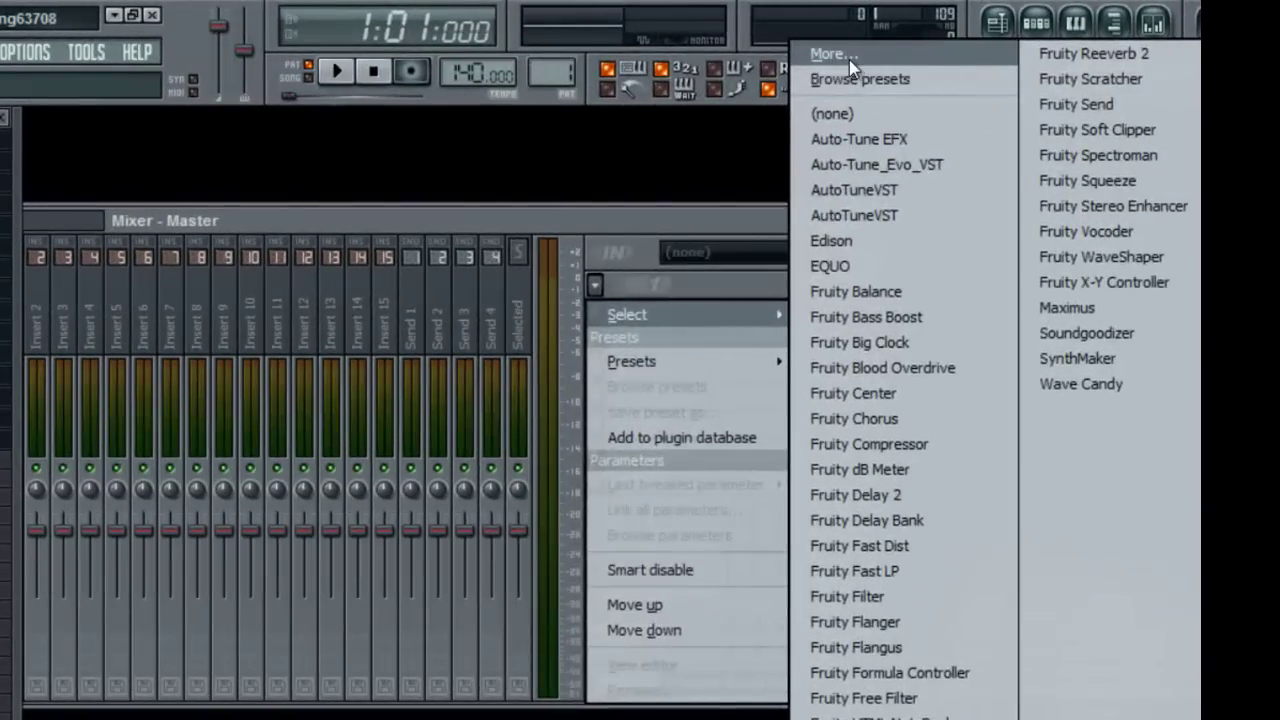
Step: Open the full effect plugin list and scroll to VST plugins to find AutoTuneVST
left_click(849, 58)
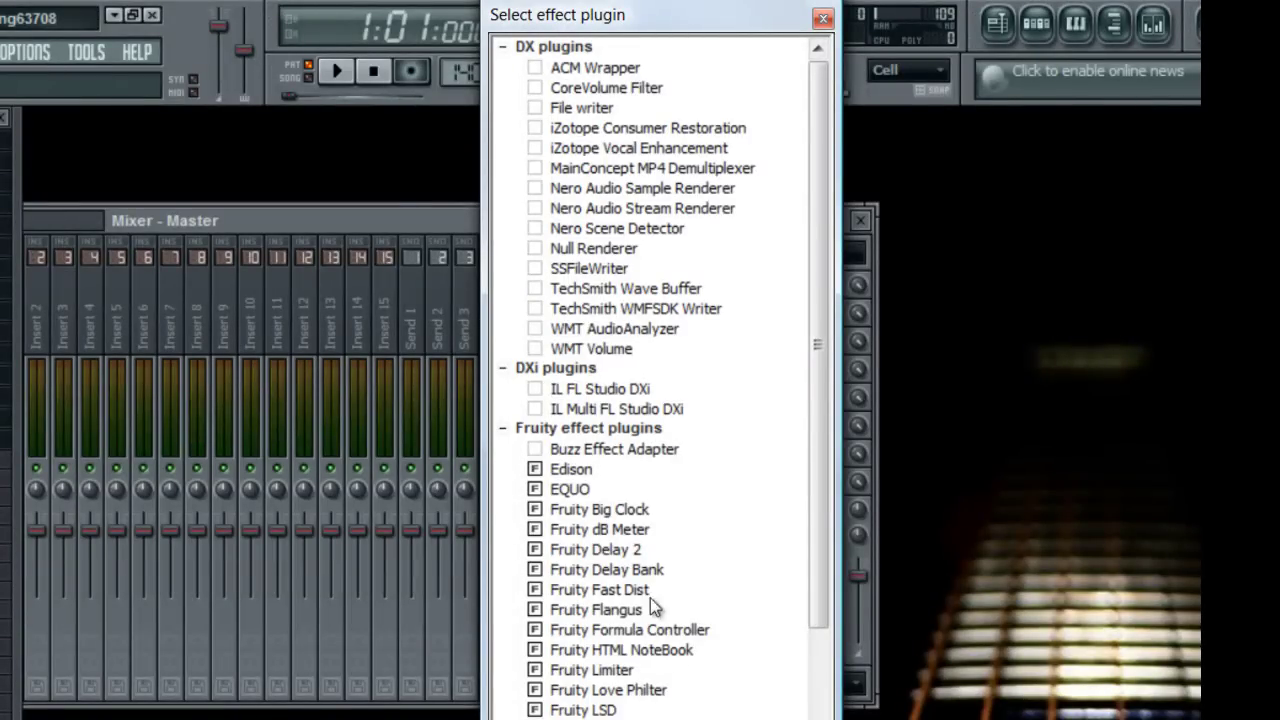
scroll(815, 440, "down", 6)
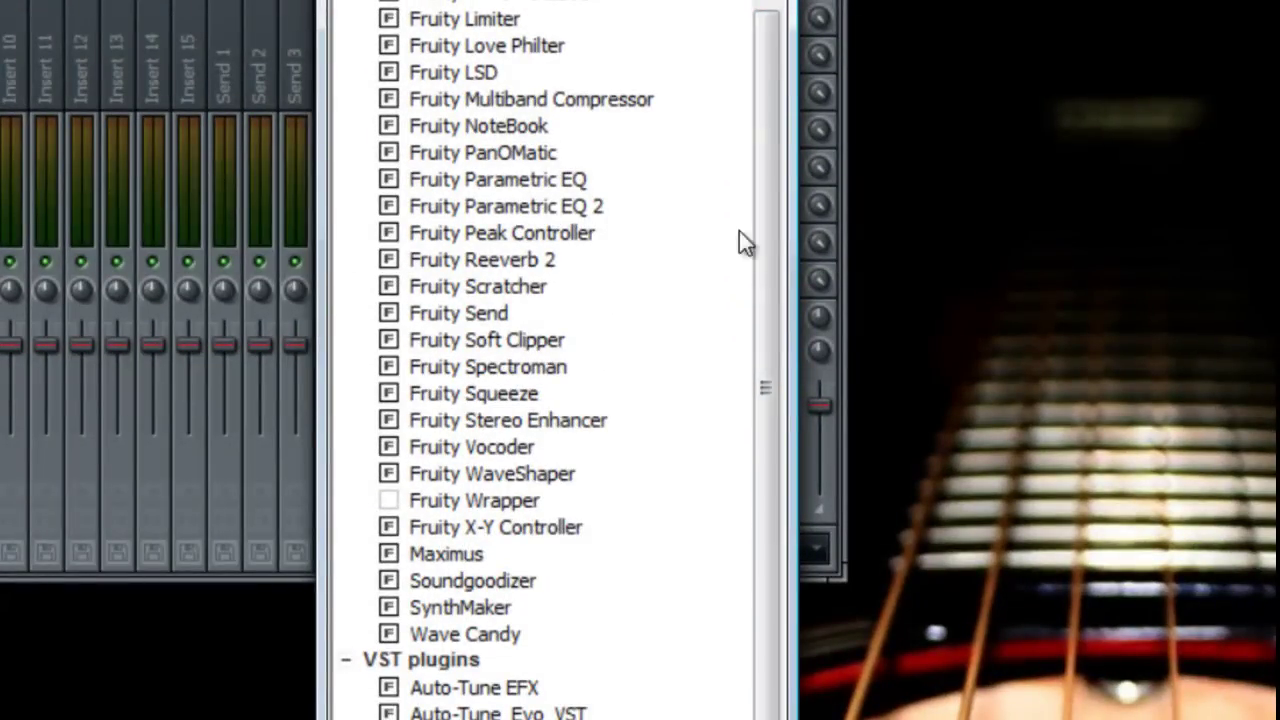
scroll(755, 352, "down", 3)
scroll(755, 352, "down", 1)
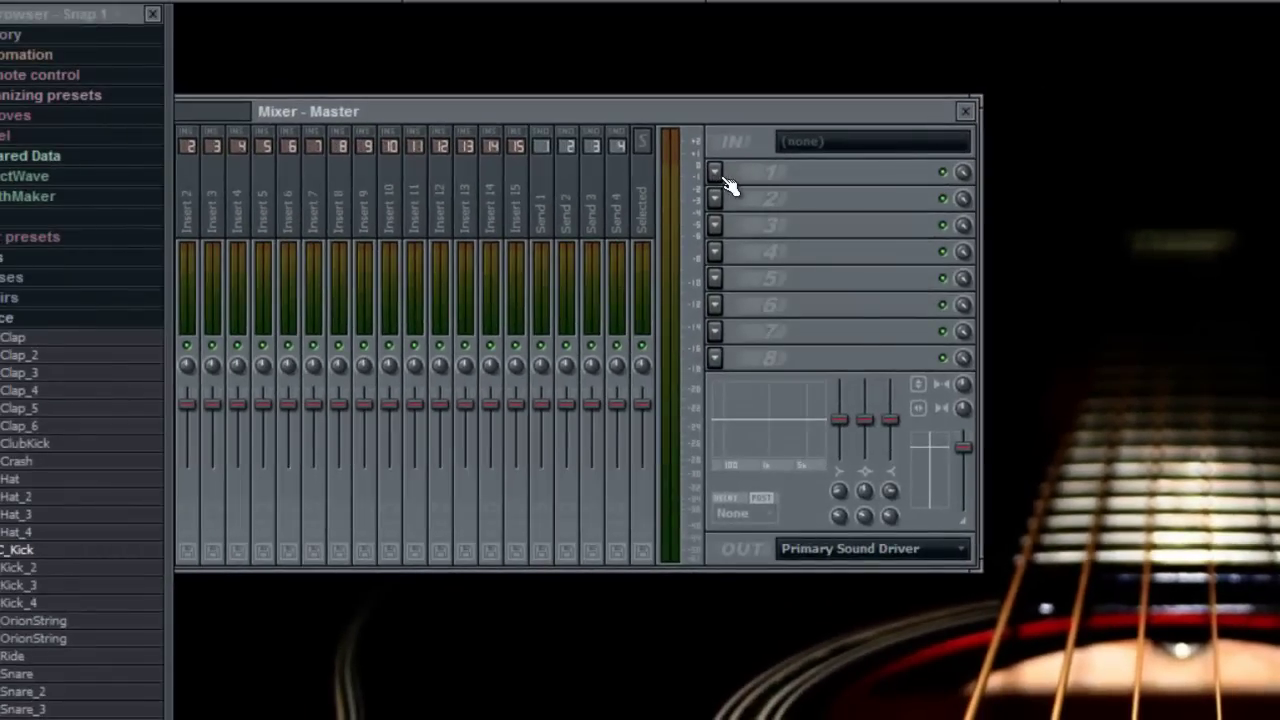
Step: Load AutoTuneVST into the Master track's FX slot 1 and reposition its window
left_click(716, 176)
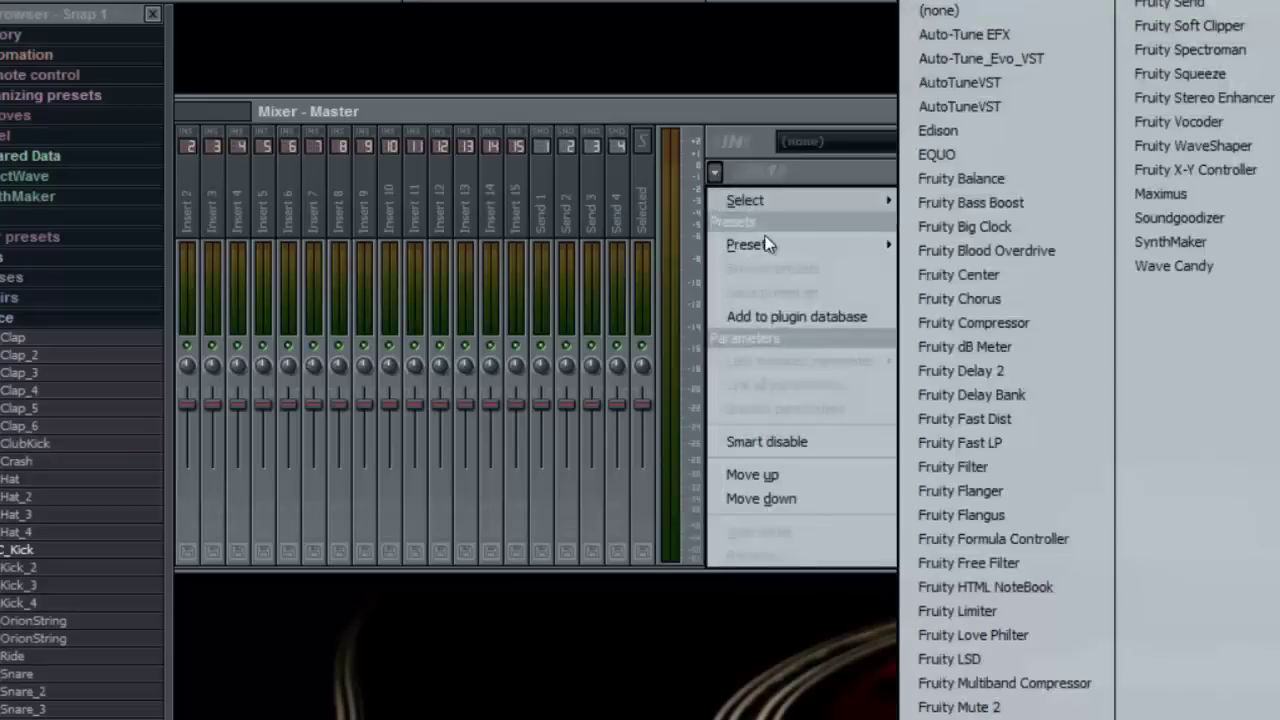
left_click(969, 106)
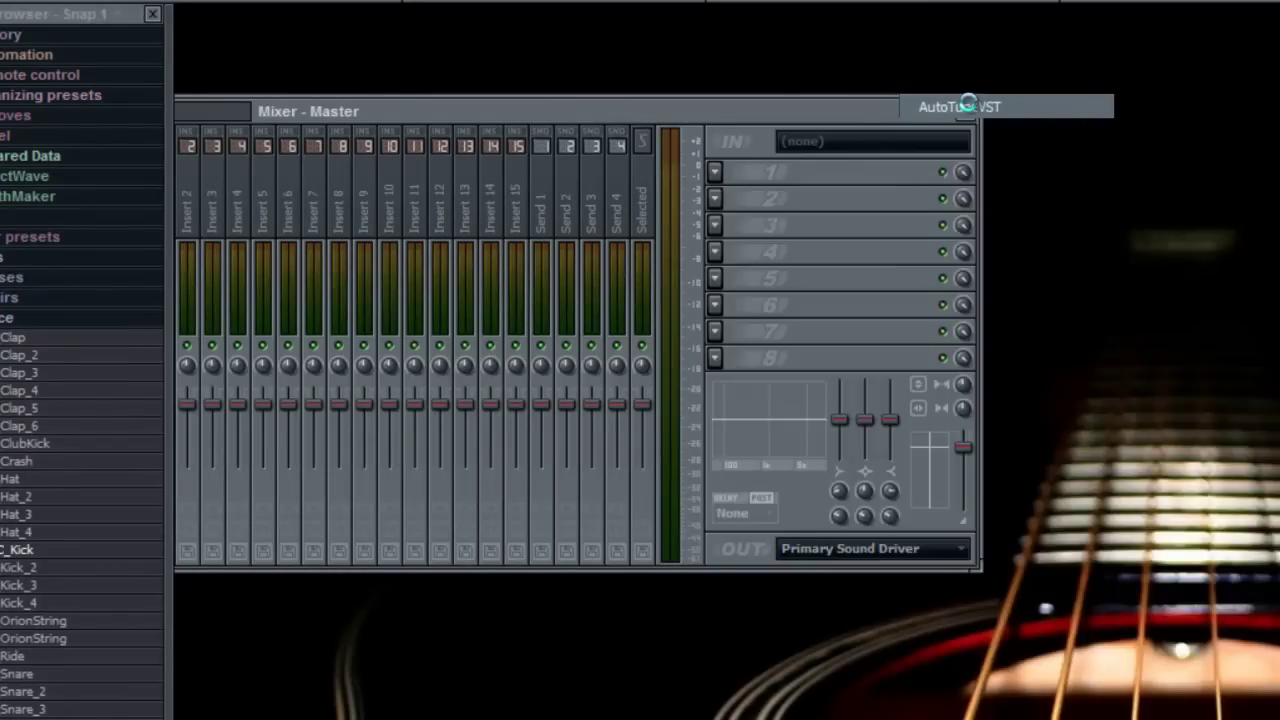
left_click_drag(801, 187, 790, 94)
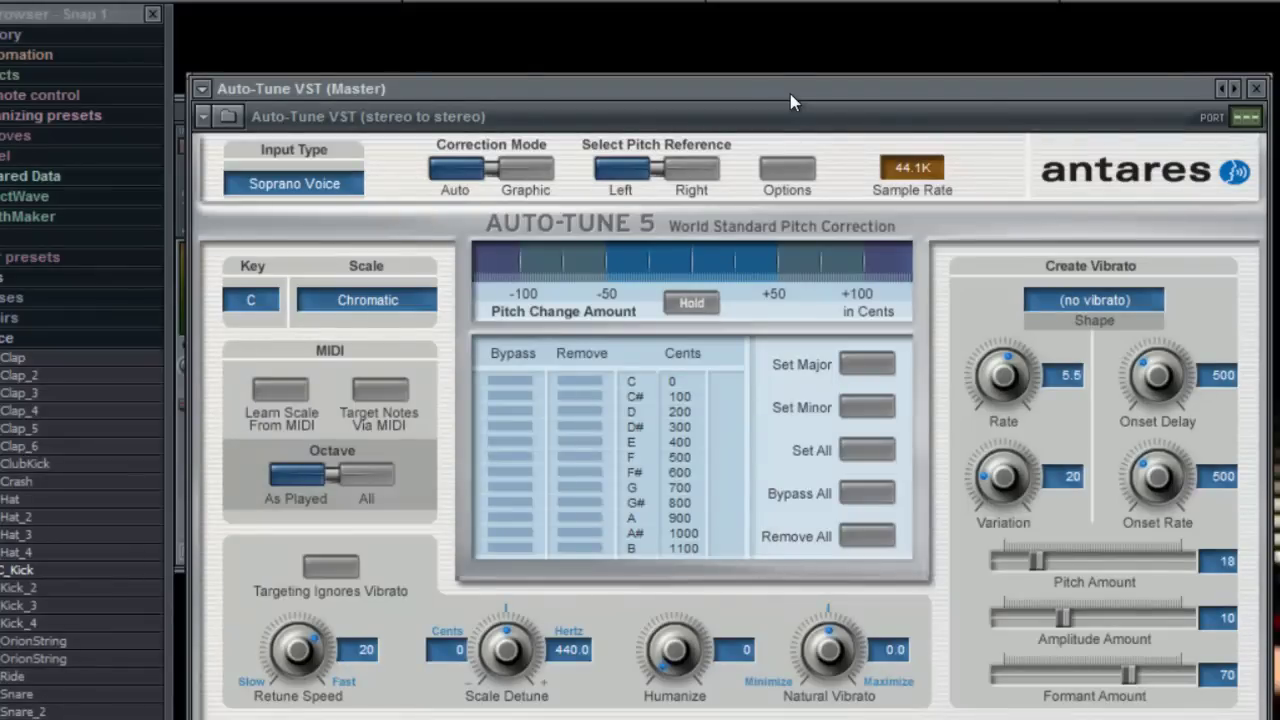
Step: Set Input Type to Alto/Tenor Voice, Scale to Major and Retune Speed to 0
left_click(345, 183)
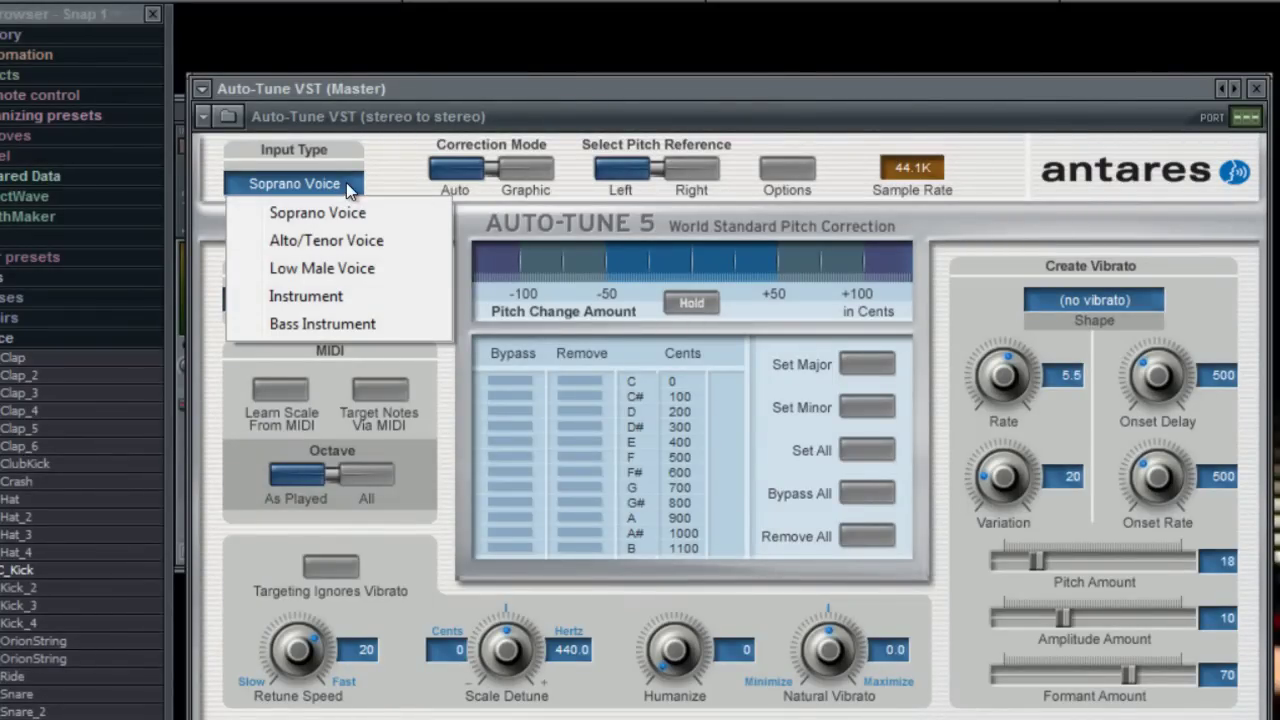
left_click(284, 242)
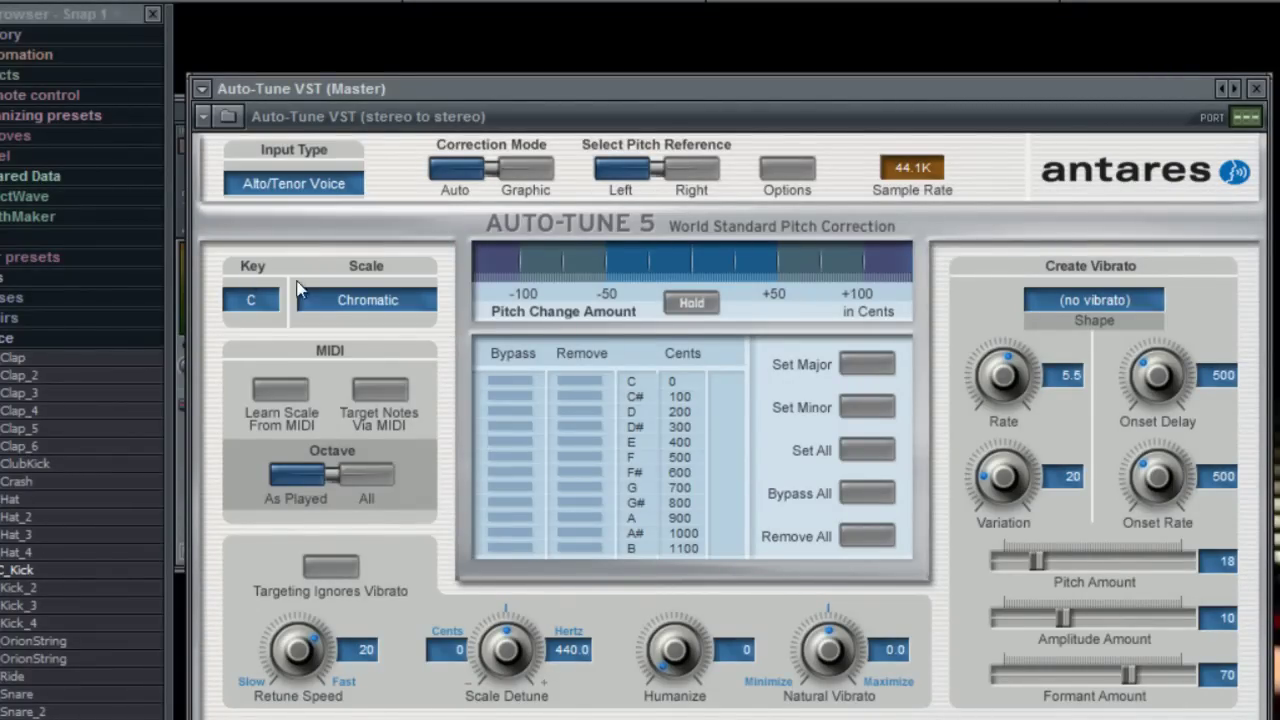
left_click(363, 304)
left_click(503, 131)
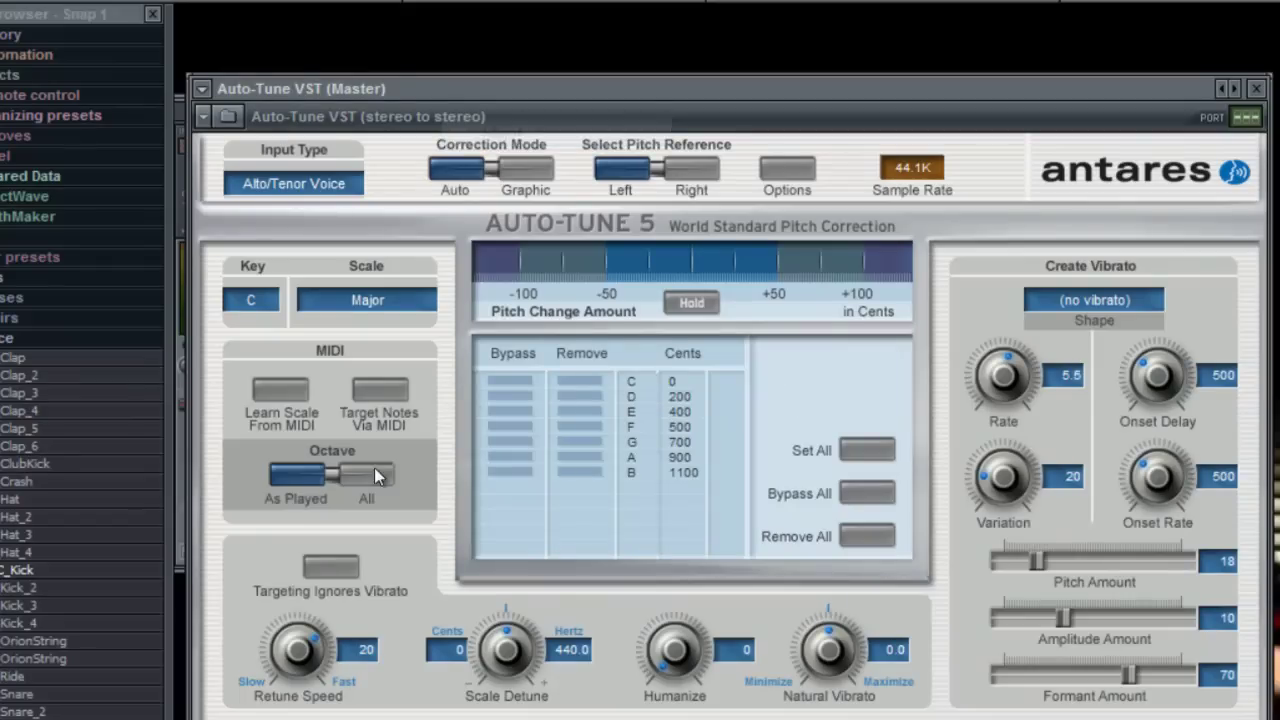
left_click_drag(297, 652, 297, 672)
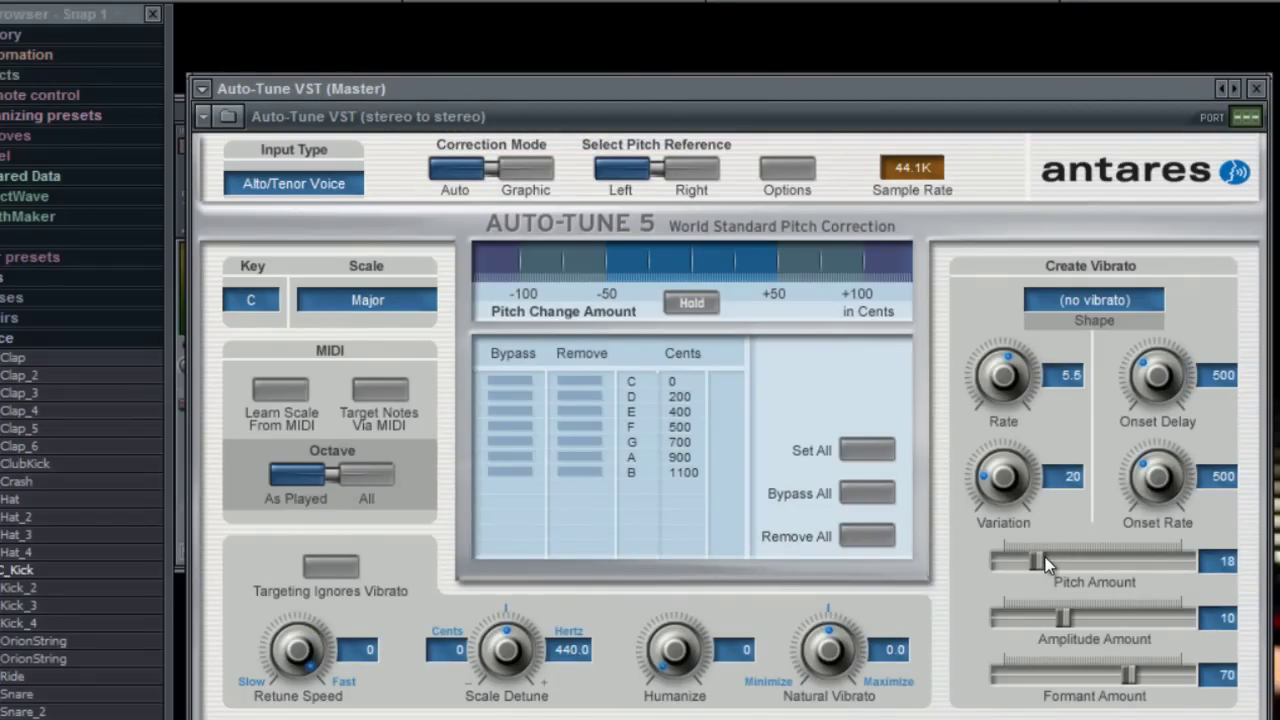
Step: Set vibrato Pitch 0, Amplitude 30, Formant 100, Rate 0.1, Variation and Onsets 0
left_click_drag(1040, 560, 947, 558)
left_click_drag(1062, 620, 1176, 622)
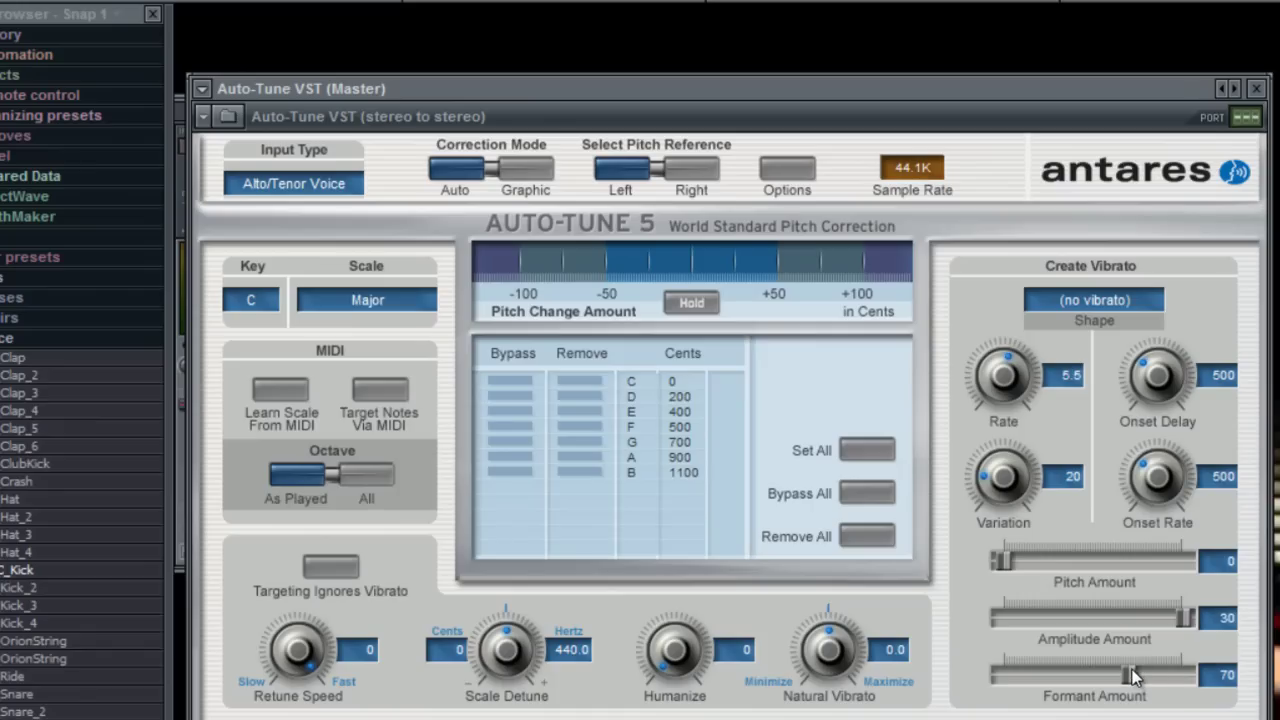
left_click_drag(1132, 677, 1186, 676)
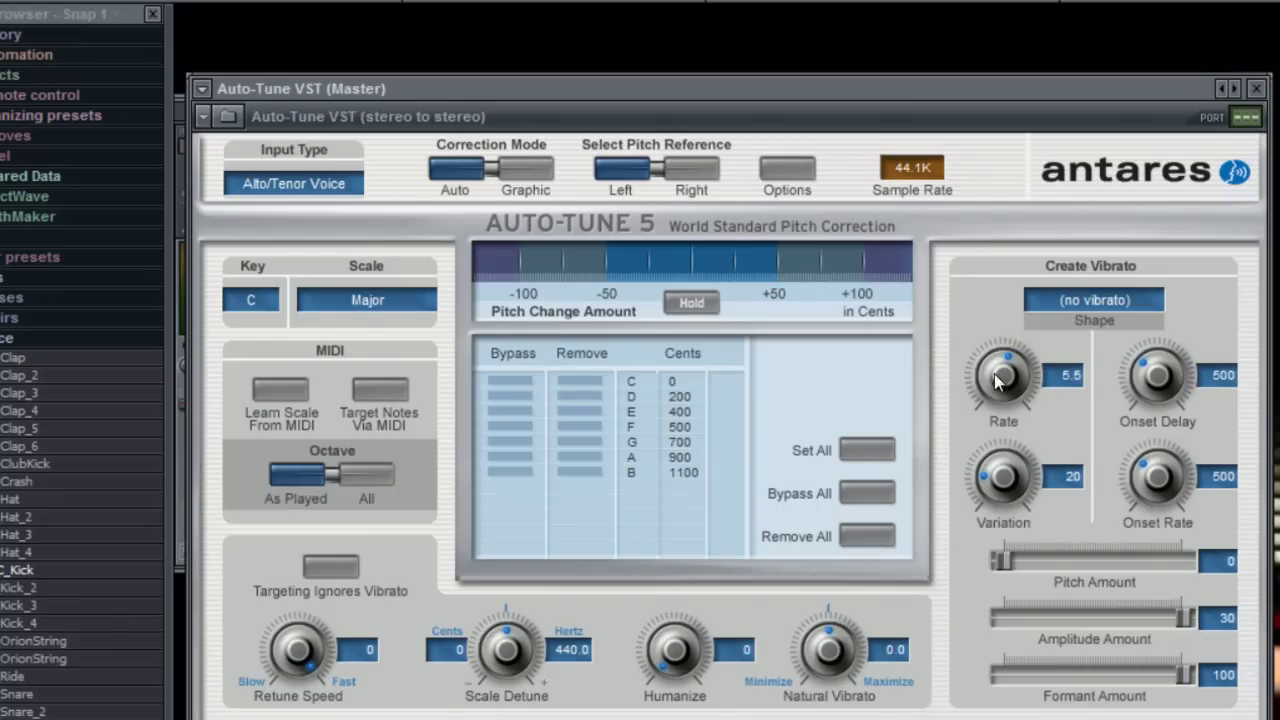
left_click_drag(996, 378, 1032, 527)
left_click_drag(999, 451, 1005, 591)
left_click_drag(1150, 462, 1155, 603)
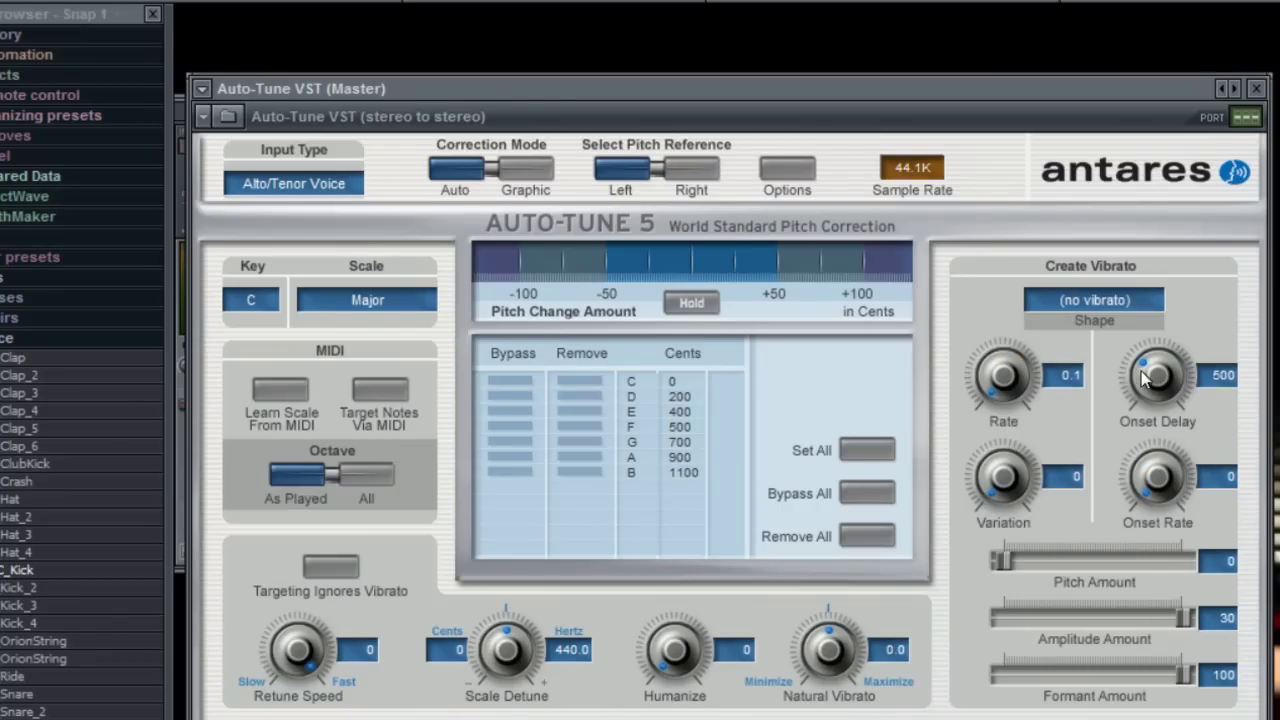
left_click_drag(1157, 376, 1152, 545)
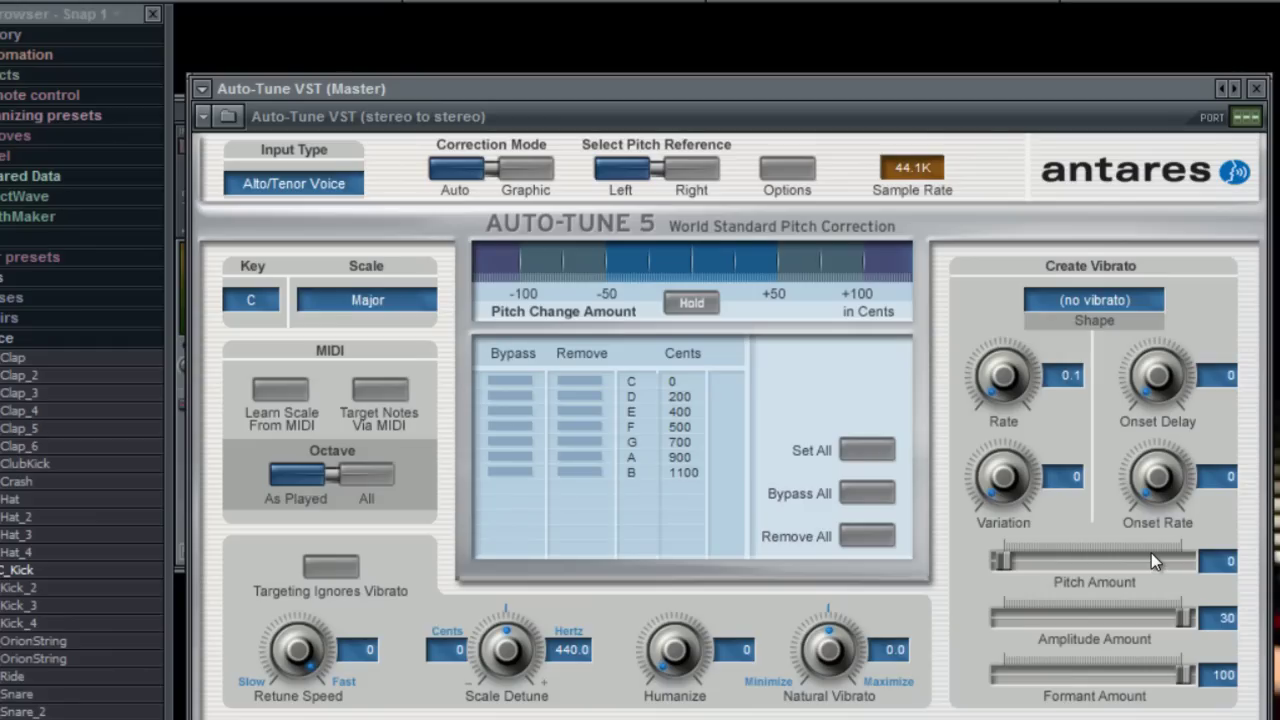